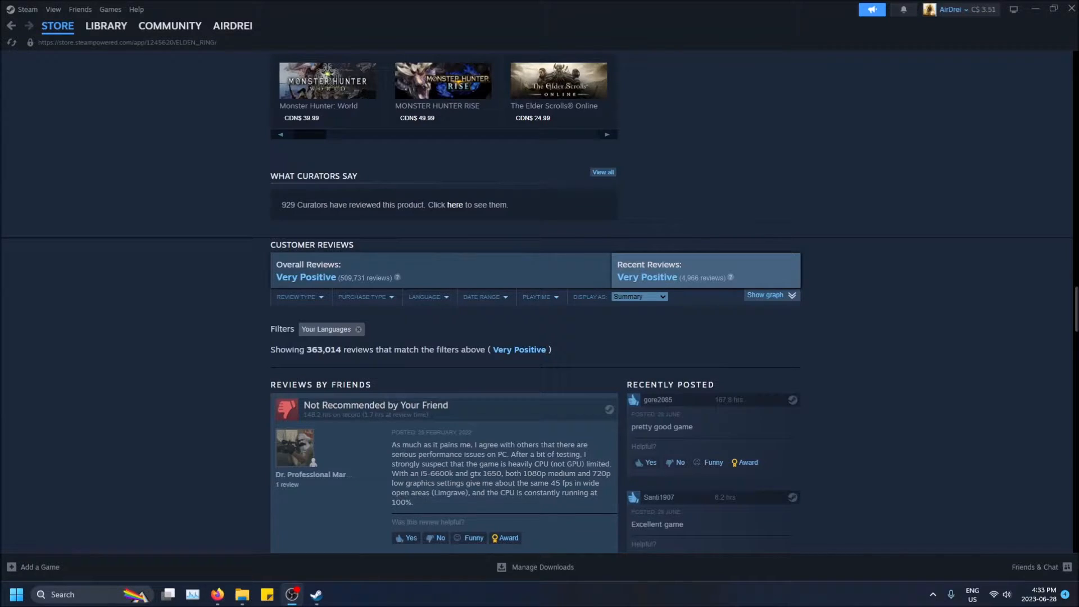
pyautogui.scroll(-2, 736, 393)
pyautogui.scroll(-5, 736, 394)
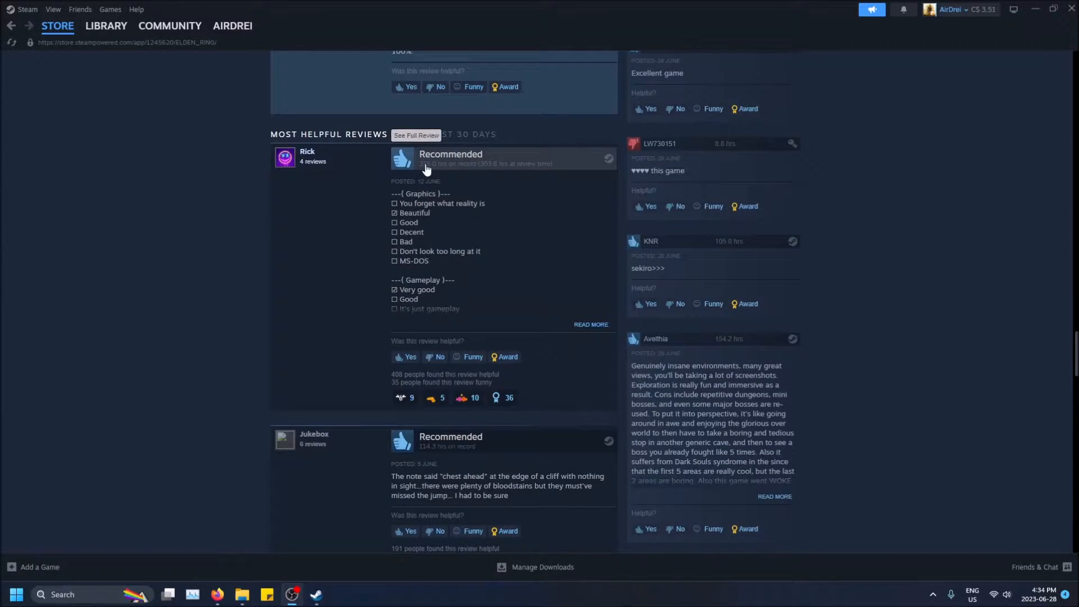
# - Search the Steam store for 'elden ring' to list matching games
pyautogui.click(435, 356)
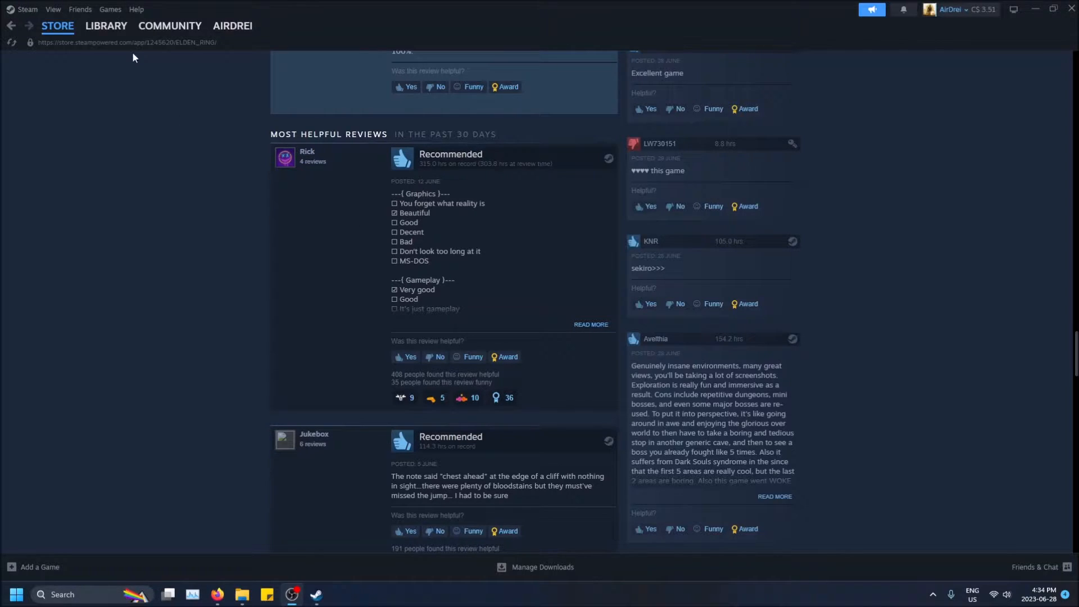
pyautogui.click(67, 29)
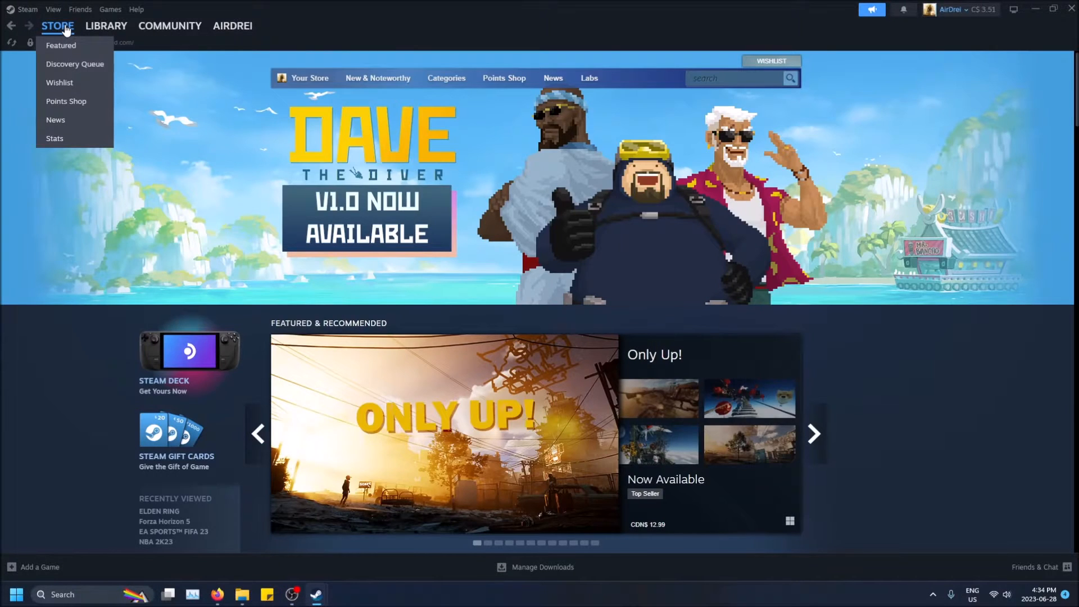
pyautogui.click(738, 77)
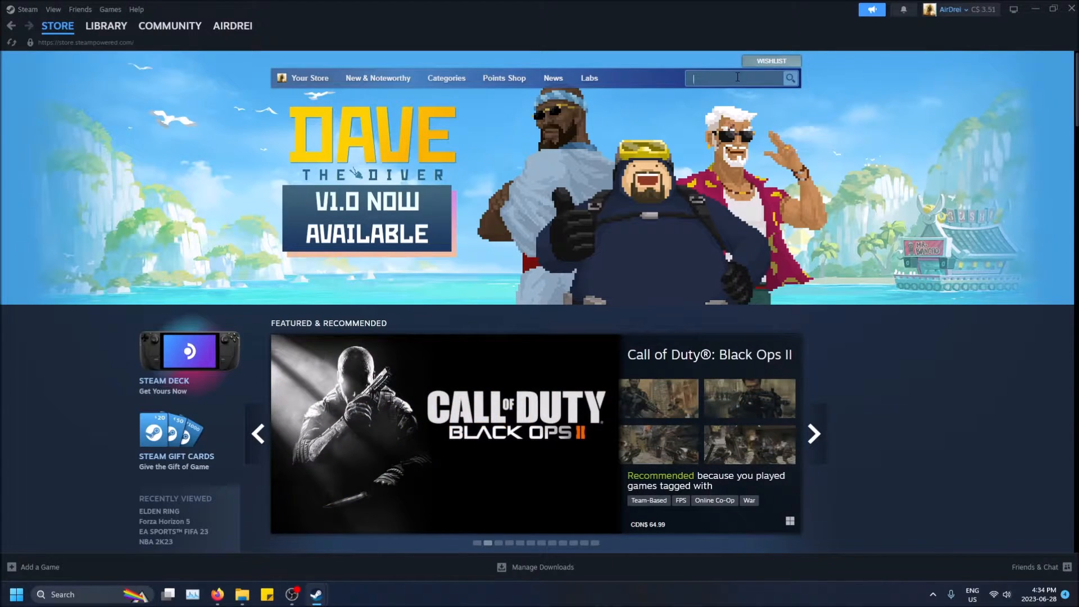
pyautogui.write('elden ring')
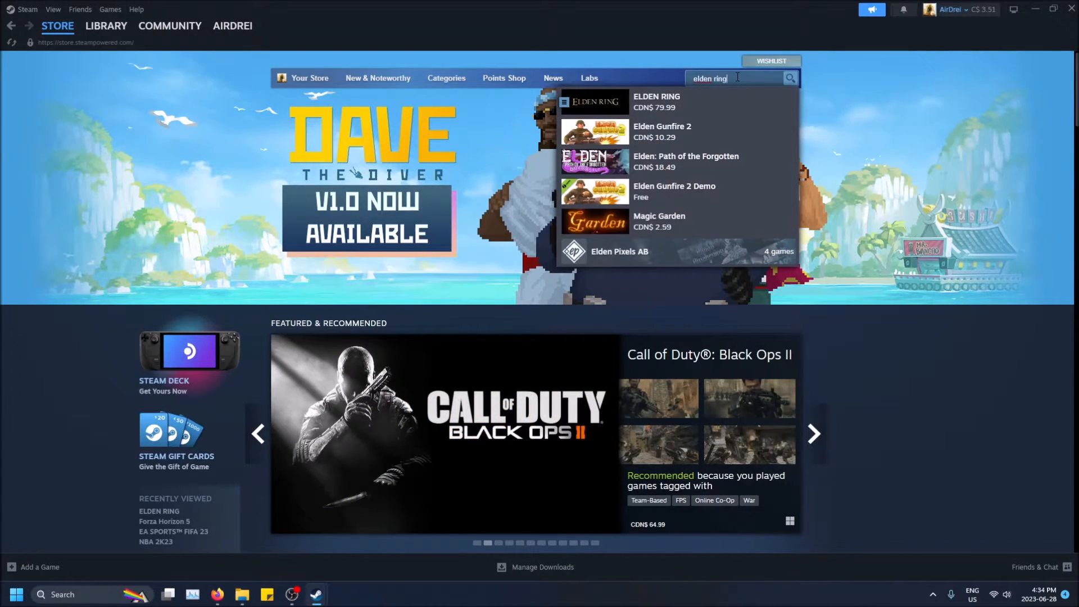
pyautogui.press('Return')
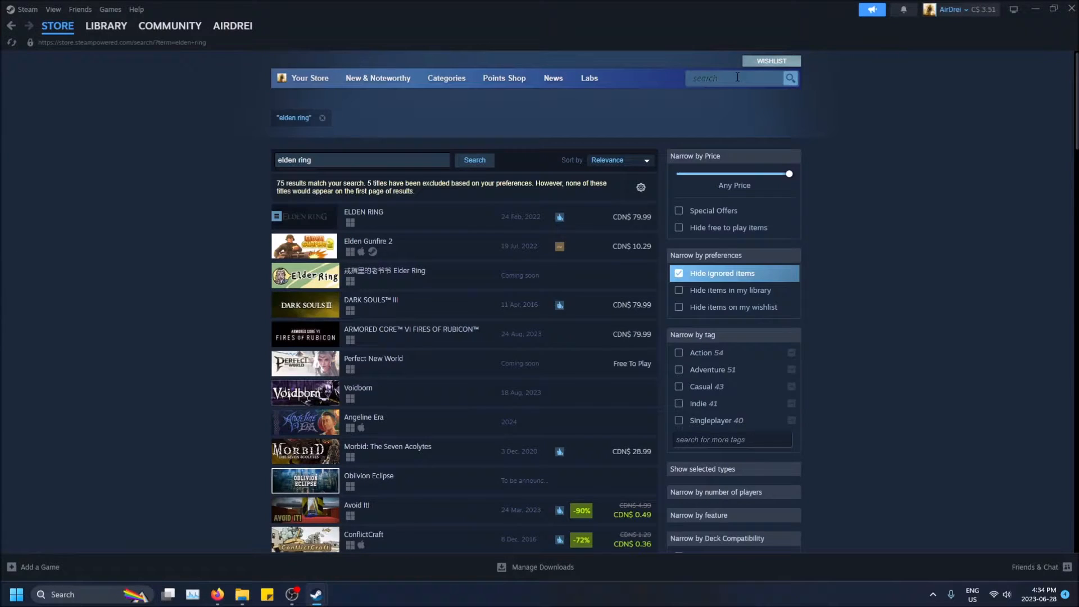
# - Go to the ELDEN RING store page, pause its trailer, and expand Rick's review to full text
pyautogui.click(463, 230)
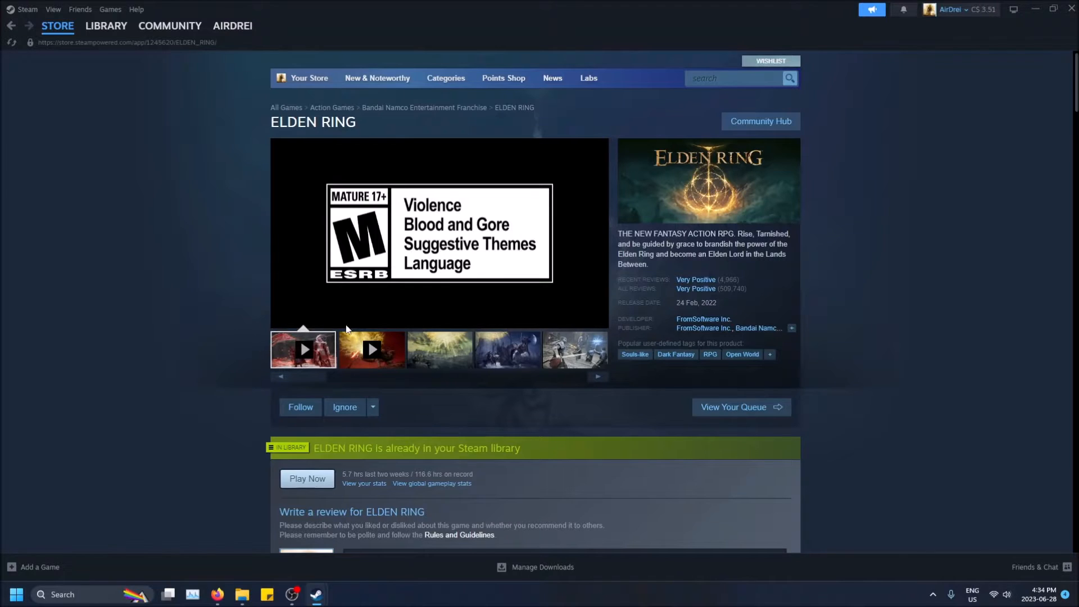
pyautogui.click(278, 316)
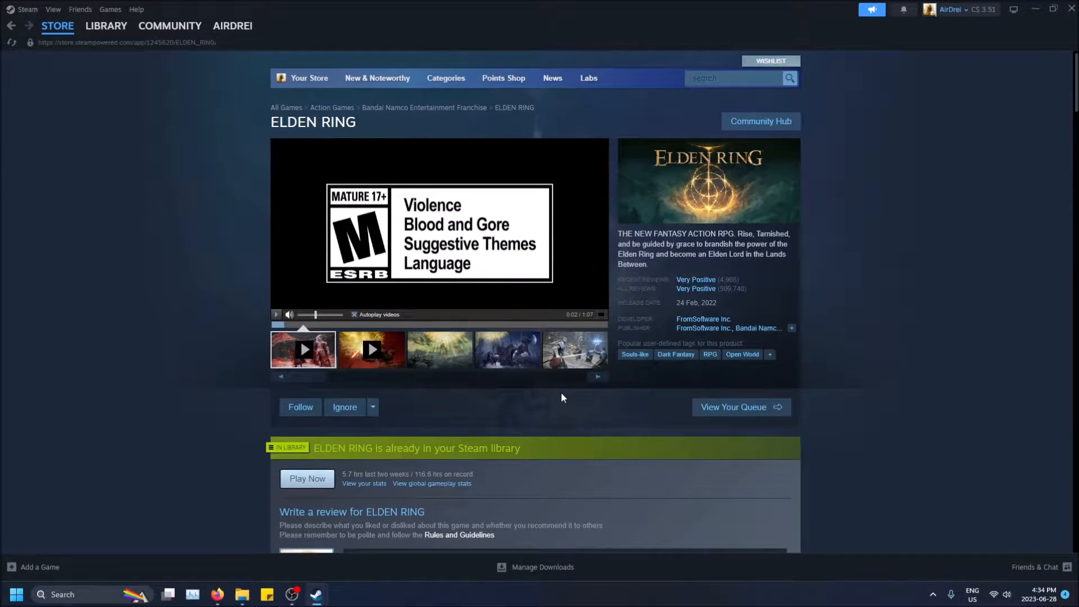
pyautogui.scroll(-5, 561, 392)
pyautogui.scroll(-1, 561, 392)
pyautogui.scroll(-5, 466, 404)
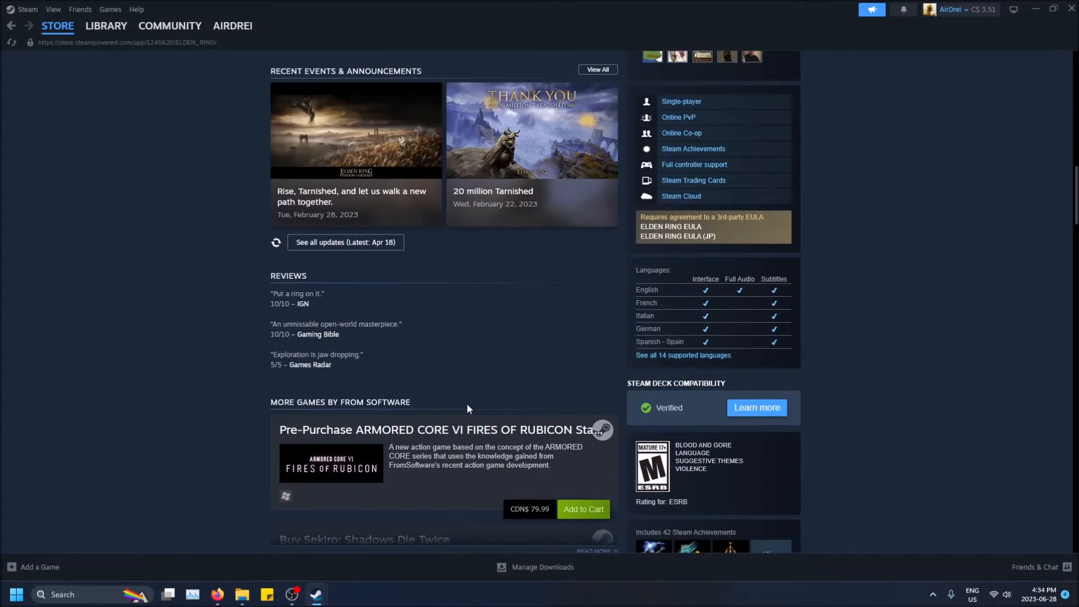
pyautogui.scroll(-4, 469, 403)
pyautogui.scroll(-4, 477, 403)
pyautogui.scroll(-2, 485, 403)
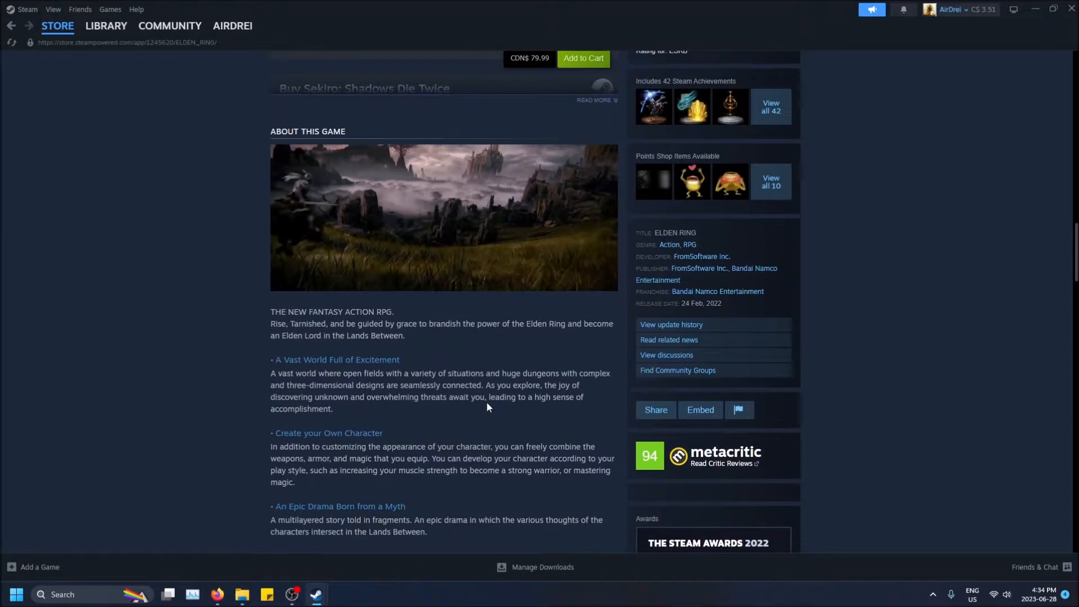
pyautogui.scroll(-2, 487, 401)
pyautogui.scroll(-2, 506, 396)
pyautogui.scroll(-4, 513, 394)
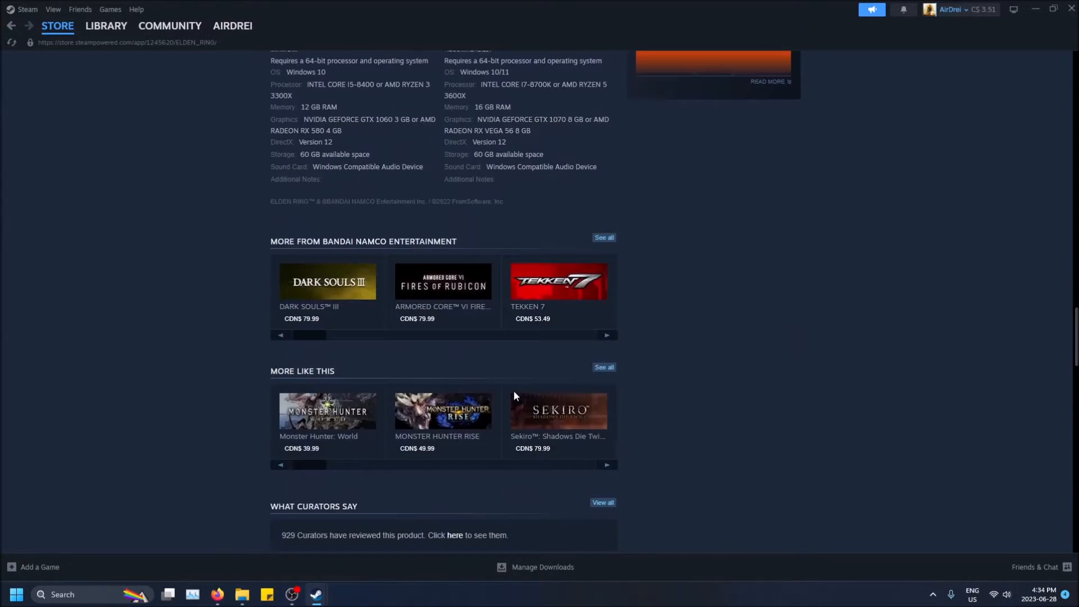
pyautogui.scroll(-2, 513, 393)
pyautogui.scroll(-4, 510, 395)
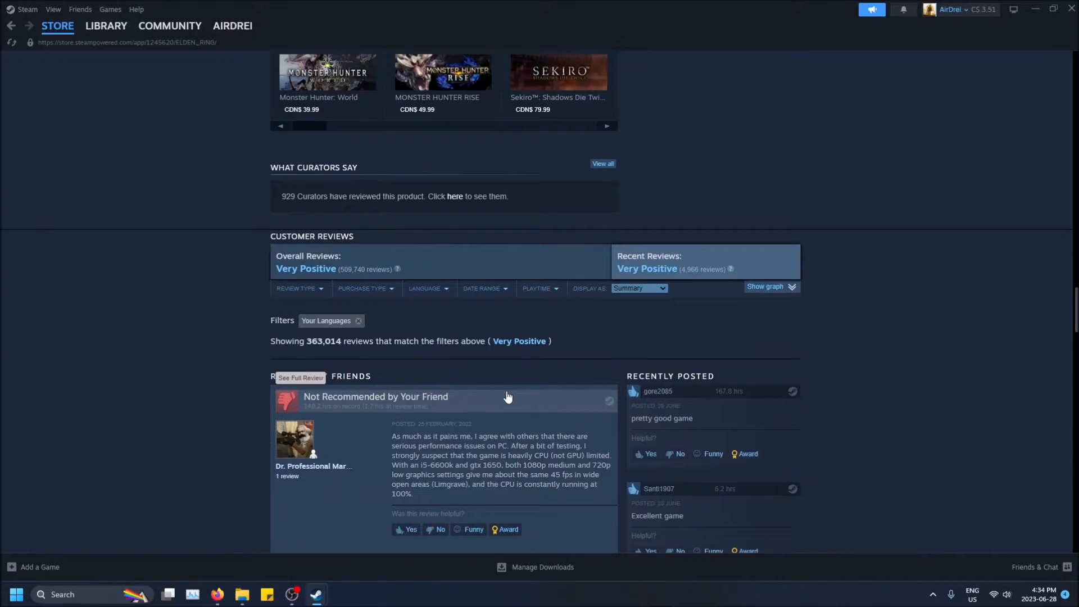
pyautogui.scroll(-3, 976, 230)
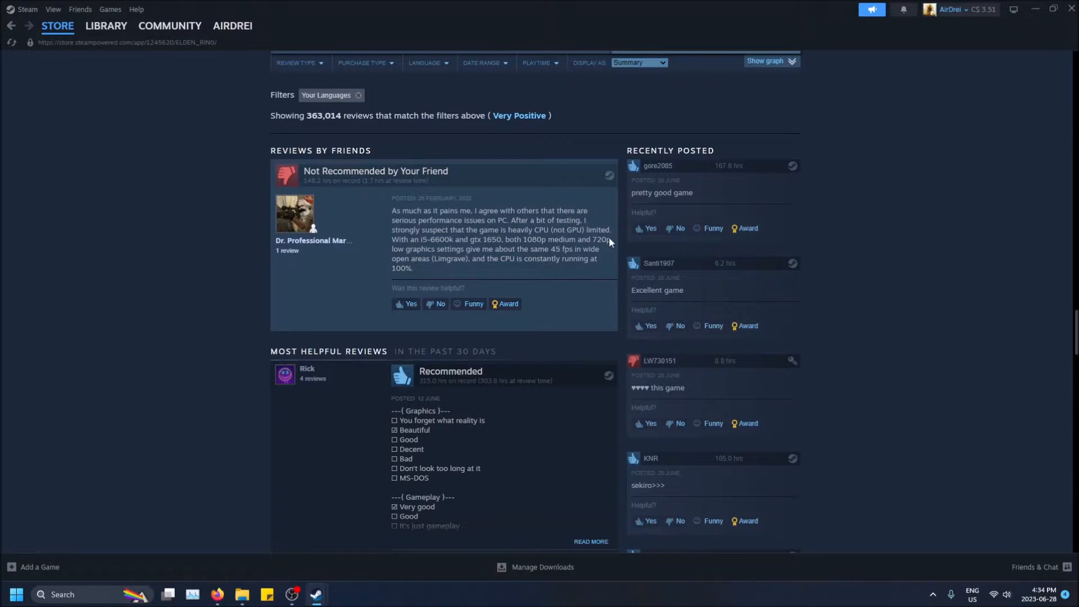
pyautogui.scroll(-2, 380, 243)
pyautogui.scroll(-1, 437, 320)
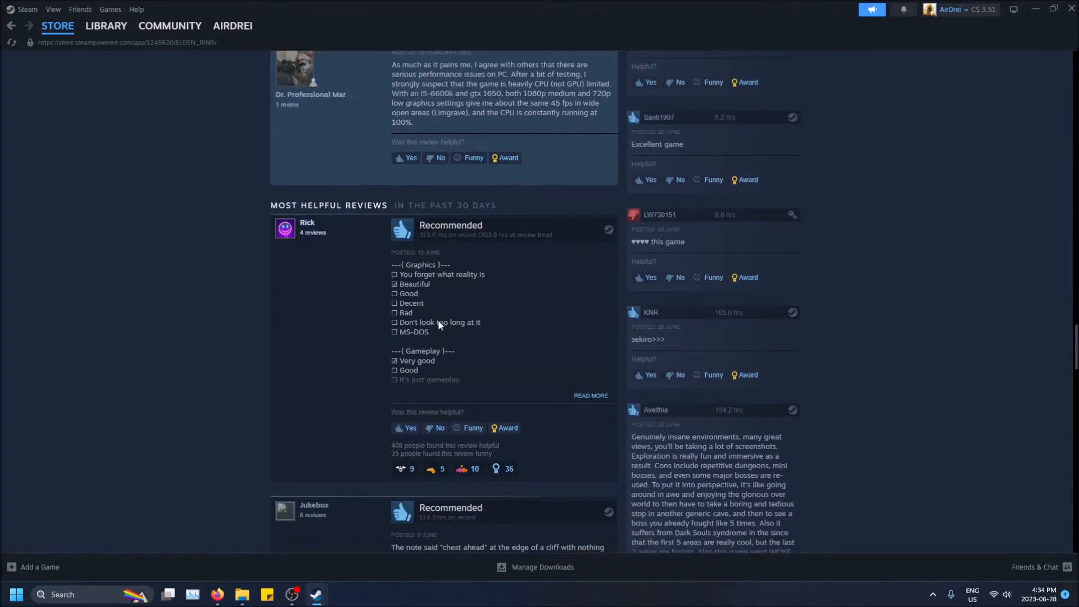
pyautogui.scroll(-2, 437, 319)
pyautogui.scroll(1, 435, 303)
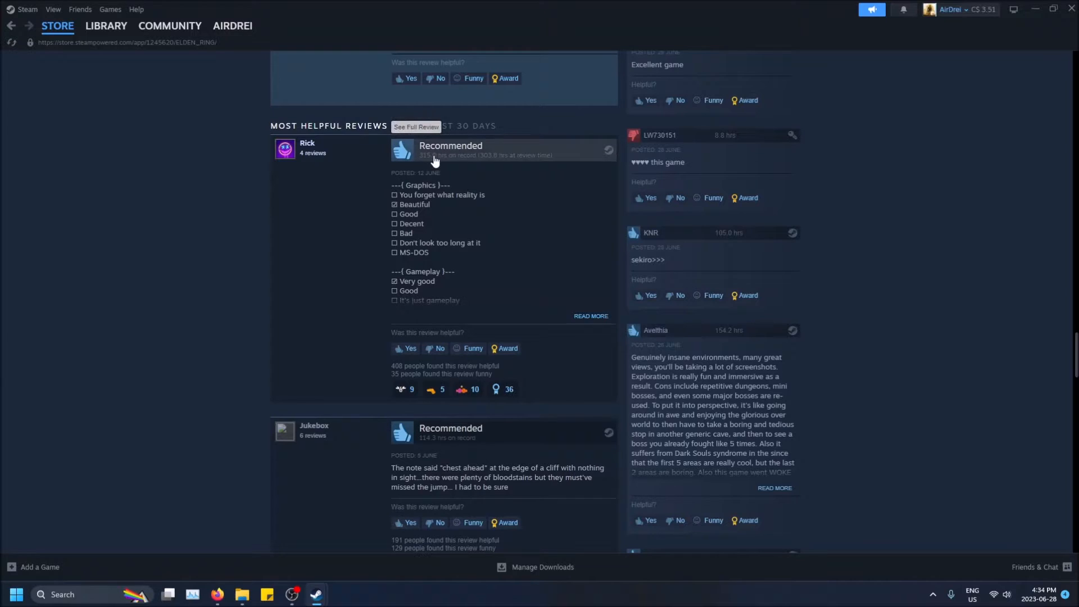
pyautogui.click(591, 315)
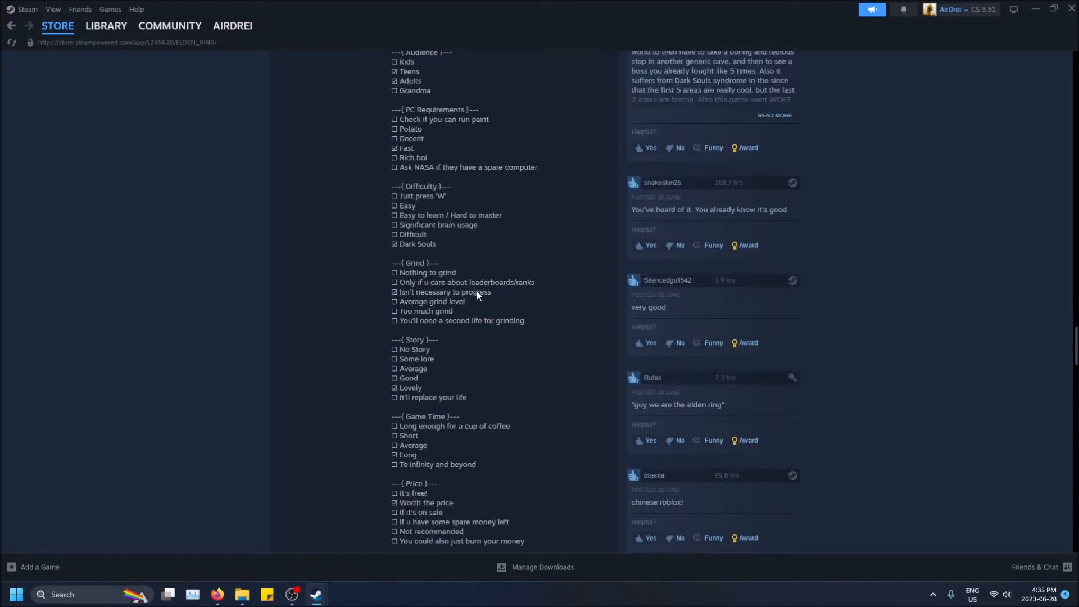
pyautogui.scroll(-8, 472, 320)
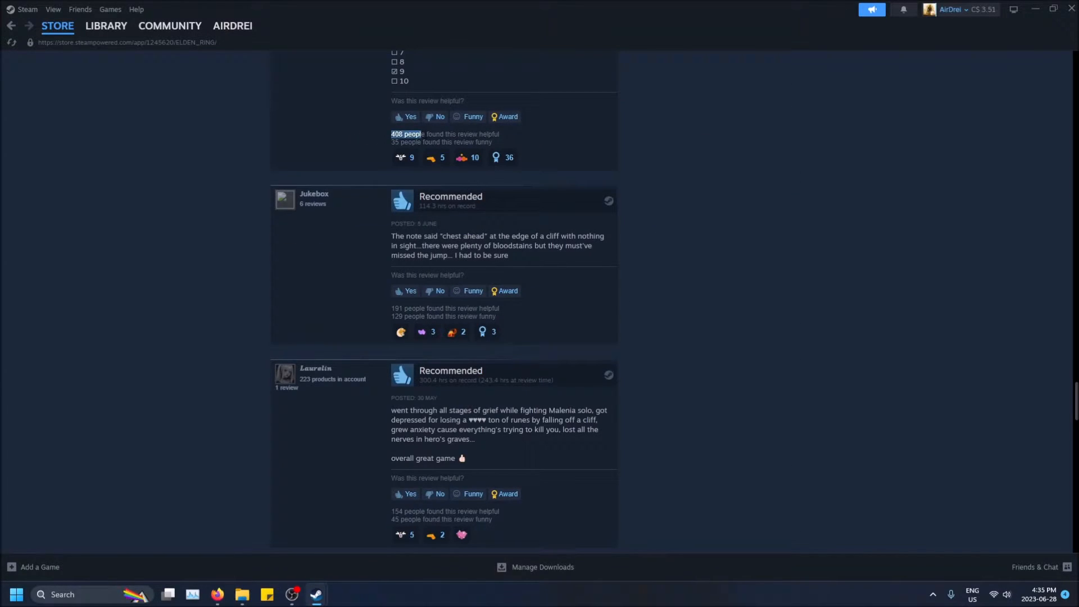
pyautogui.moveTo(422, 134); pyautogui.dragTo(500, 134)
pyautogui.moveTo(391, 142); pyautogui.dragTo(509, 149)
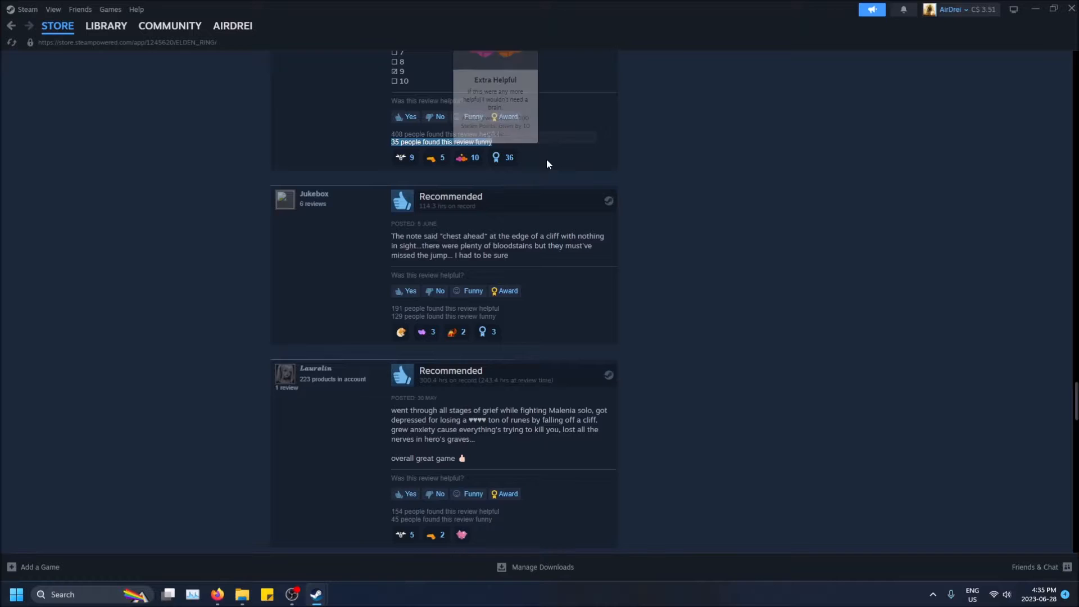
pyautogui.scroll(3, 559, 156)
pyautogui.scroll(5, 560, 157)
pyautogui.scroll(5, 515, 237)
pyautogui.scroll(5, 515, 237)
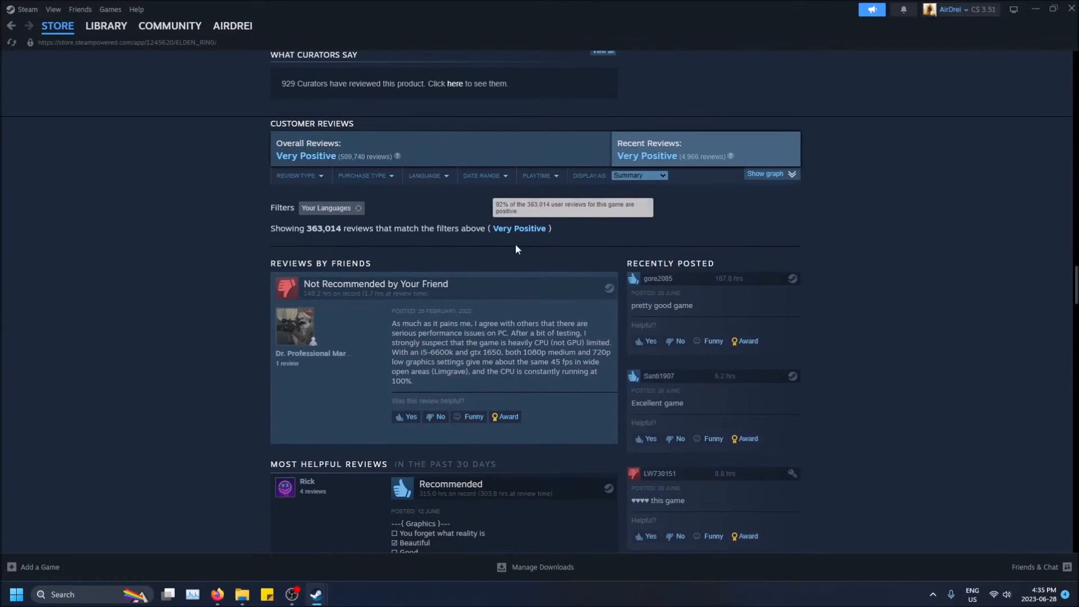
pyautogui.scroll(-2, 515, 244)
# - Give the friend's Not Recommended review a Wholesome award for 300 points
pyautogui.click(511, 310)
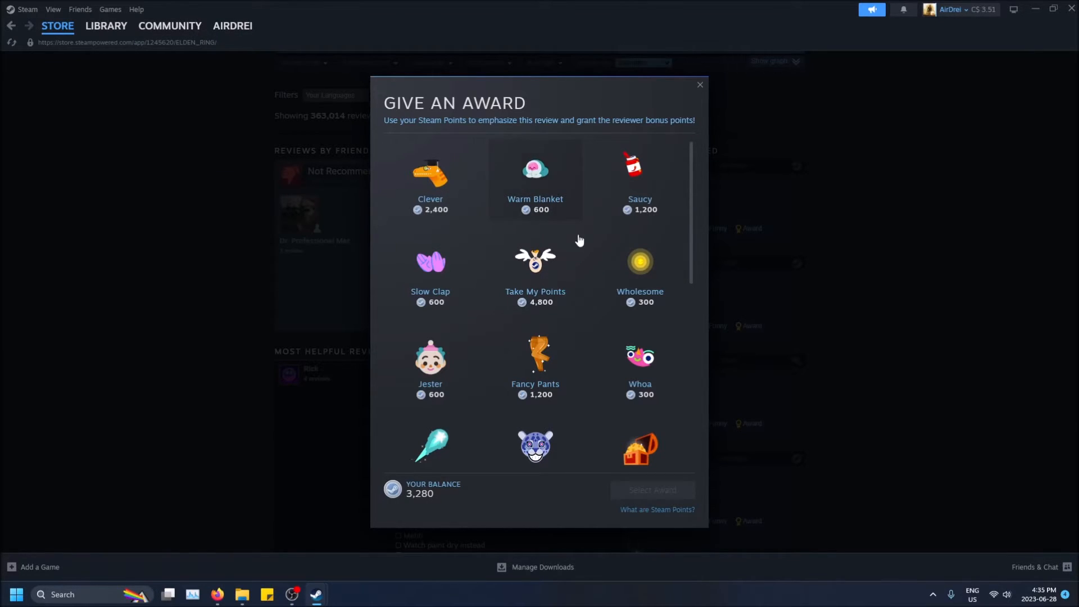
pyautogui.scroll(-6, 608, 285)
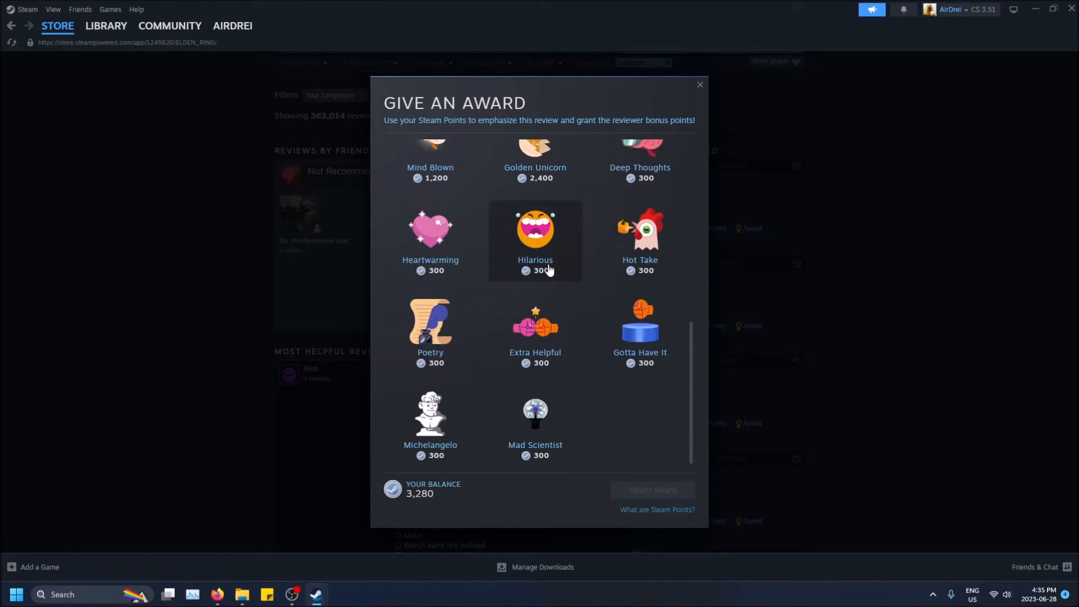
pyautogui.scroll(6, 545, 290)
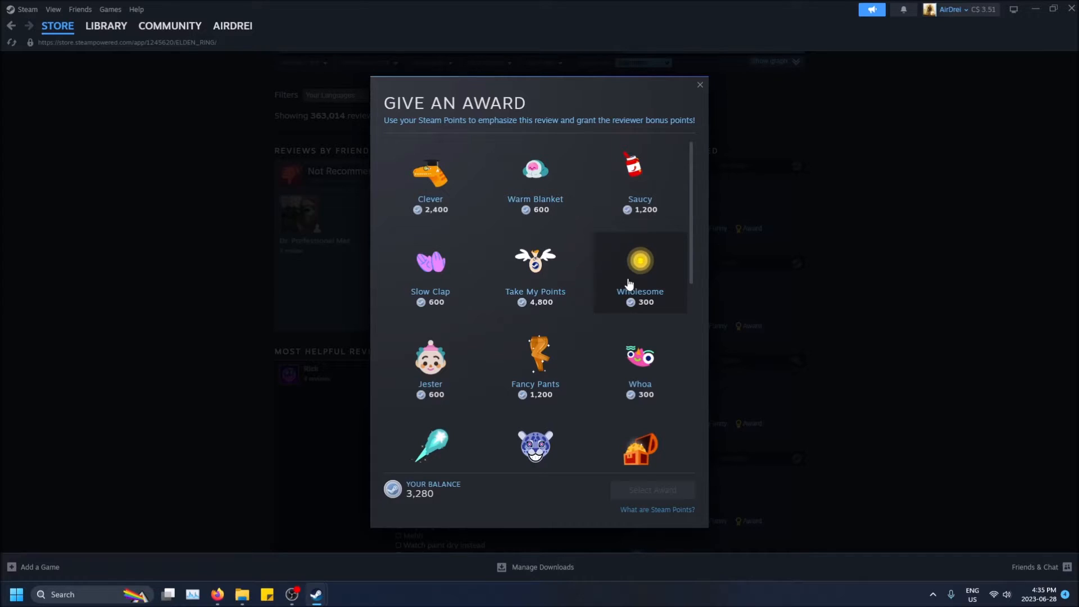
pyautogui.scroll(-5, 634, 284)
pyautogui.scroll(3, 624, 292)
pyautogui.scroll(3, 624, 291)
pyautogui.click(650, 268)
pyautogui.click(653, 490)
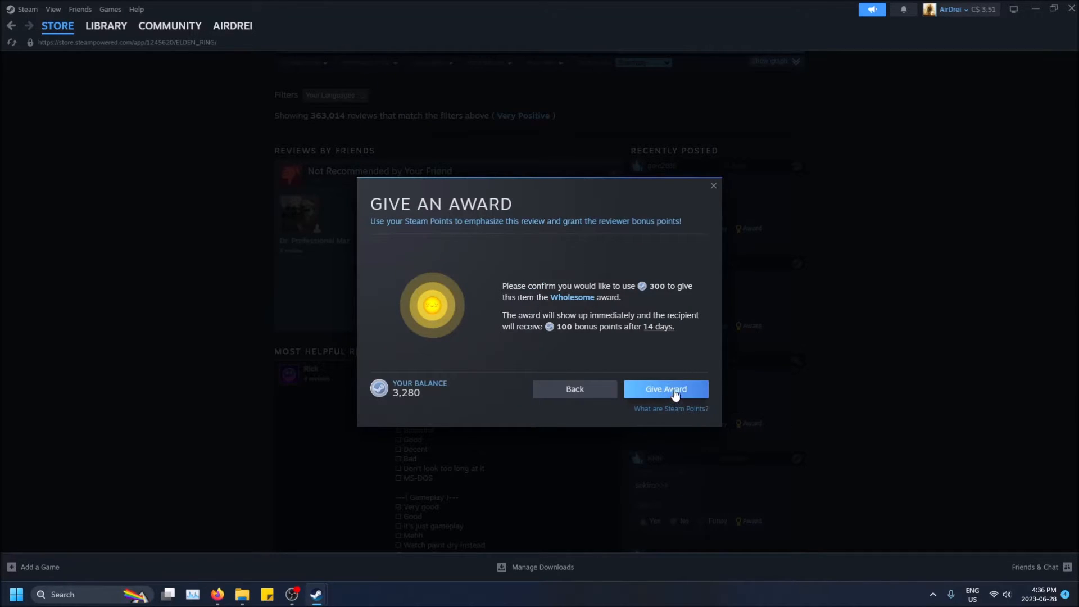
pyautogui.click(674, 390)
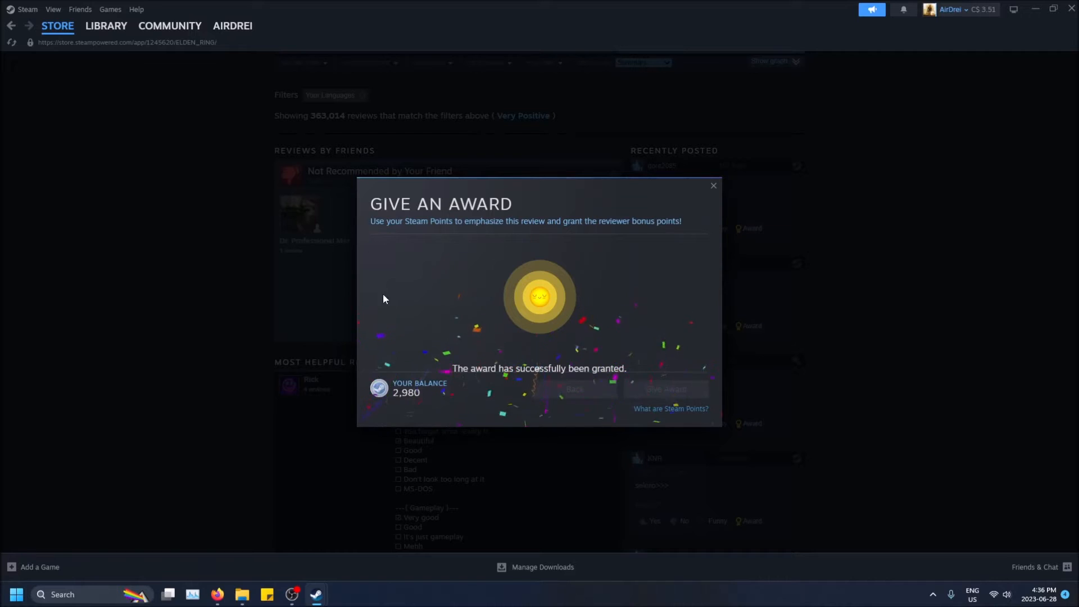
# - Close the award window and vote the friend's review helpful, settling on Yes
pyautogui.click(713, 186)
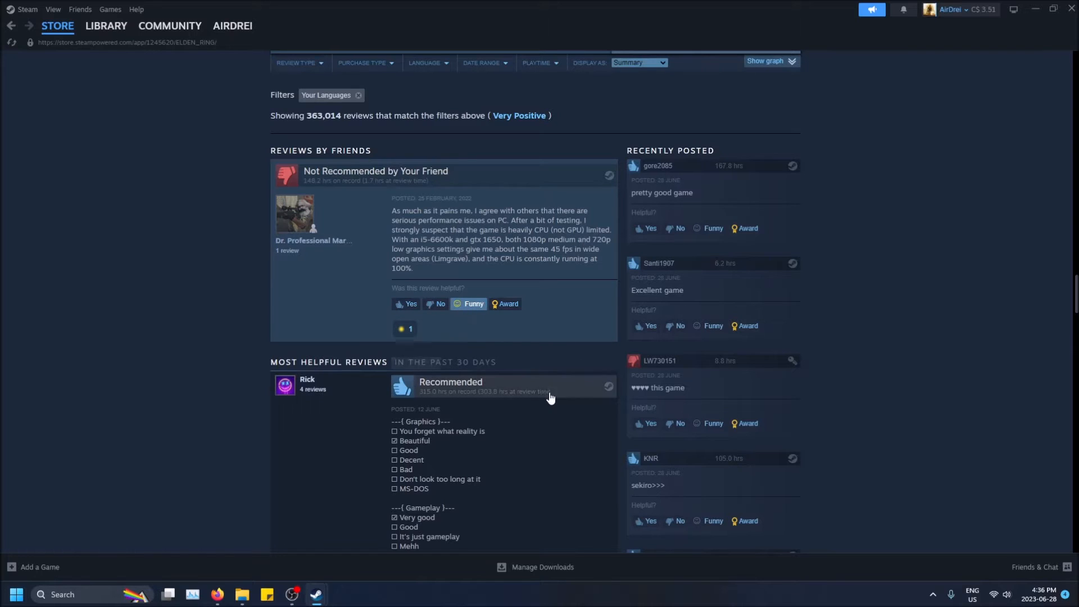
pyautogui.click(407, 304)
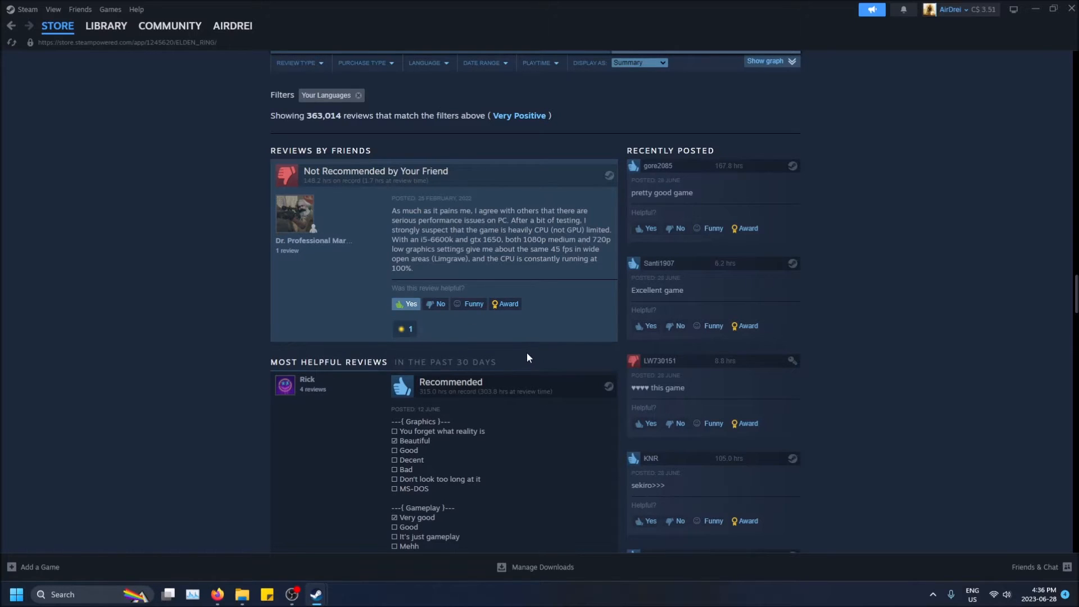
pyautogui.click(468, 304)
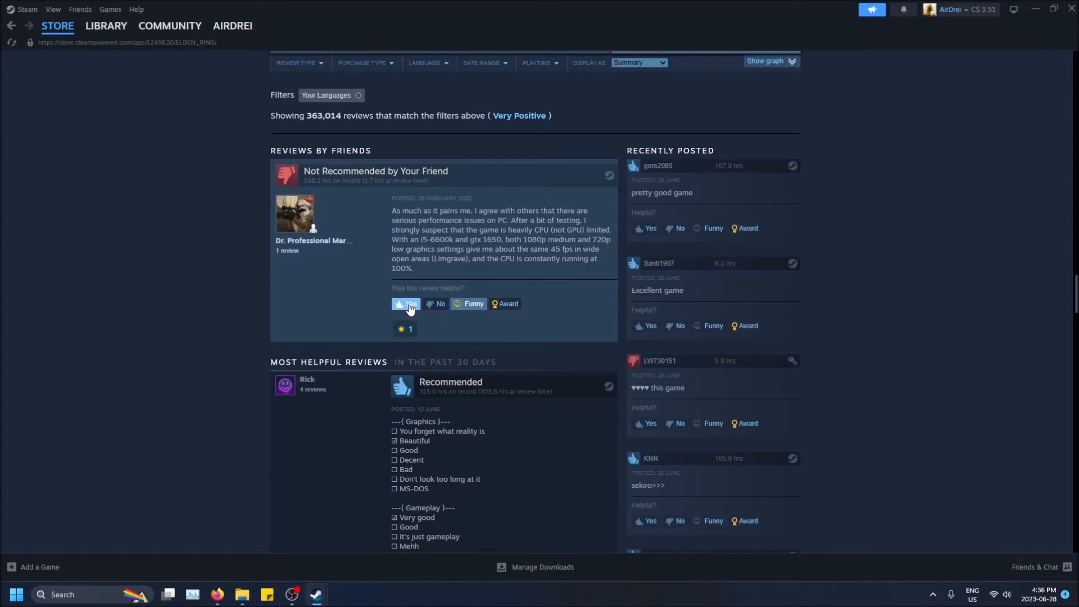
pyautogui.click(410, 303)
pyautogui.scroll(-5, 497, 392)
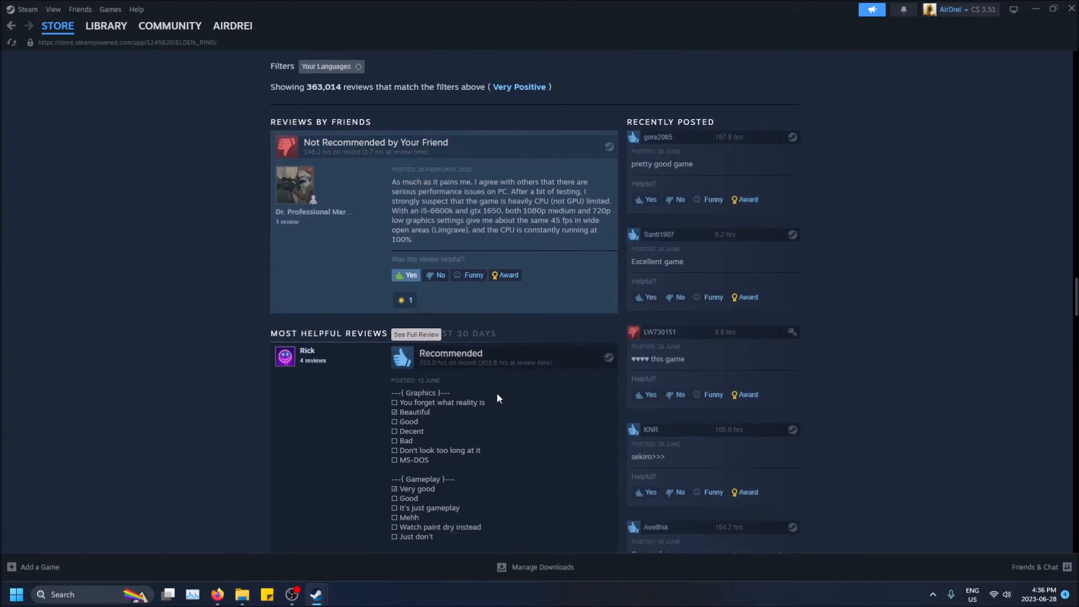
pyautogui.scroll(-10, 495, 392)
pyautogui.scroll(-10, 494, 387)
pyautogui.scroll(-10, 496, 388)
pyautogui.scroll(-5, 495, 388)
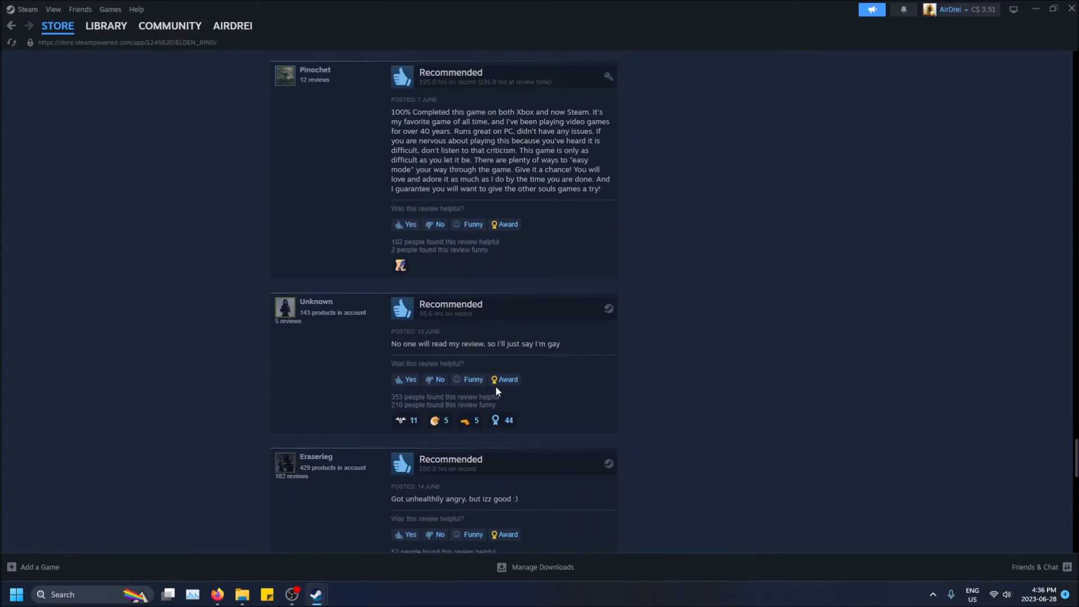
pyautogui.scroll(-5, 495, 386)
pyautogui.scroll(15, 512, 402)
pyautogui.scroll(1, 512, 405)
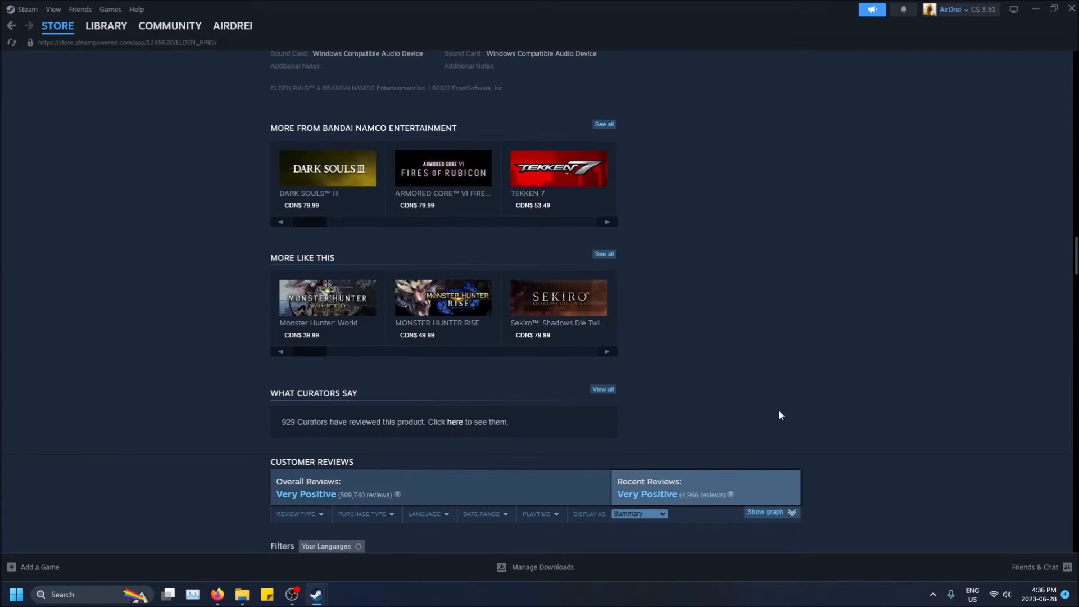
pyautogui.scroll(-5, 779, 409)
pyautogui.scroll(3, 548, 296)
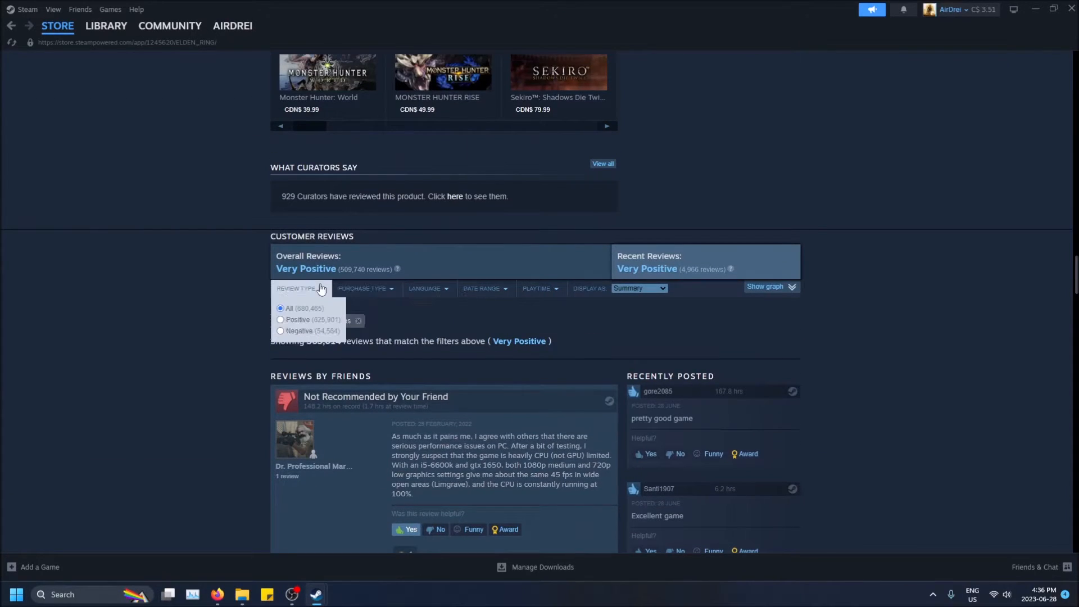
# - Filter the ELDEN RING customer reviews to Negative only
pyautogui.moveTo(299, 513)
pyautogui.moveTo(299, 289)
pyautogui.click(281, 331)
pyautogui.scroll(-5, 614, 435)
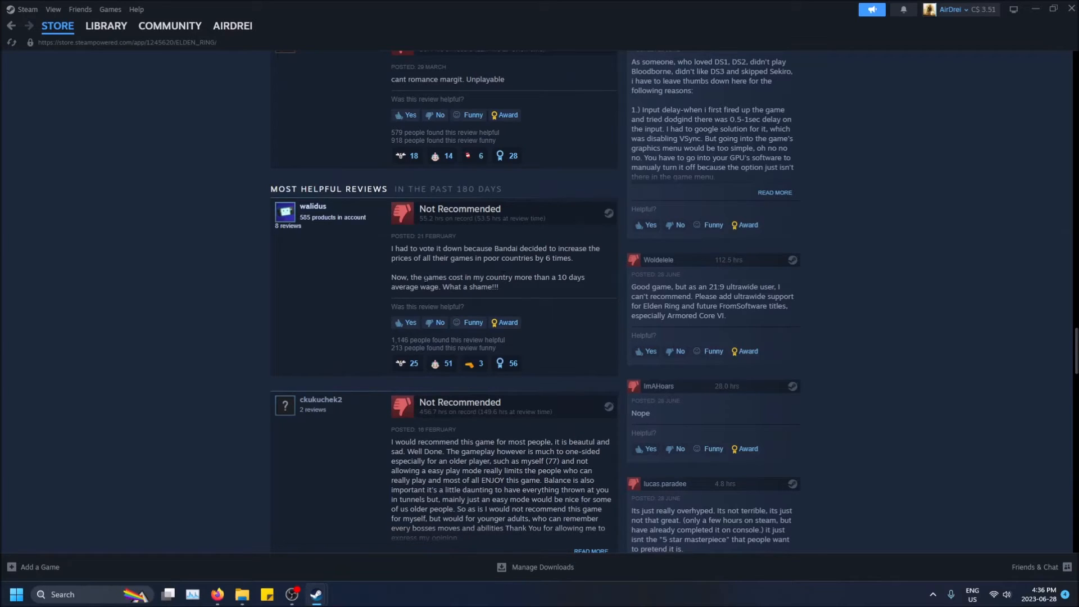
pyautogui.moveTo(418, 278); pyautogui.dragTo(491, 287)
pyautogui.scroll(-3, 599, 342)
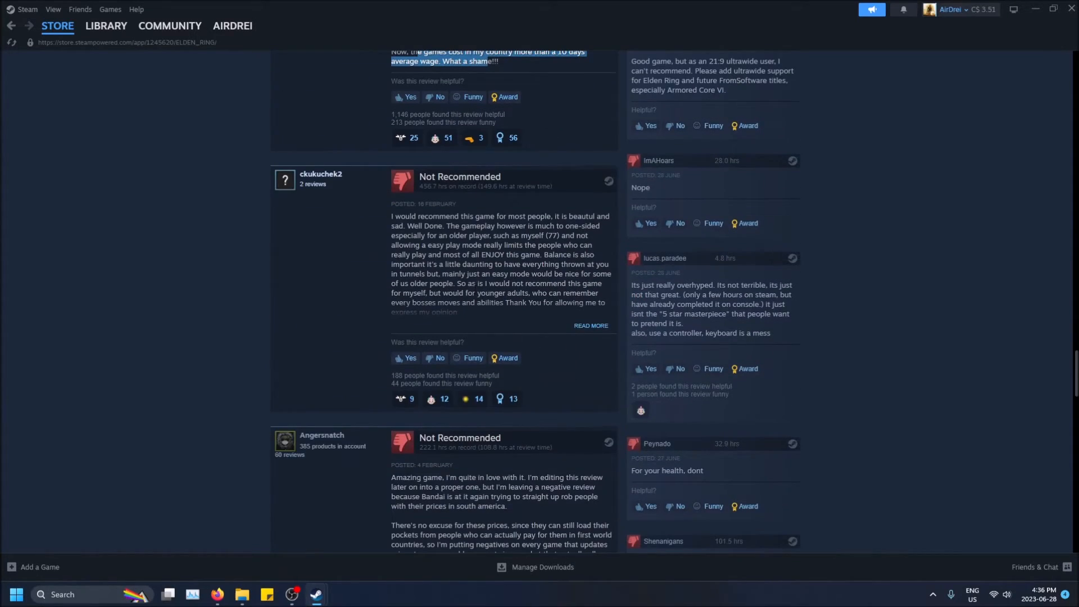
pyautogui.scroll(-3, 598, 341)
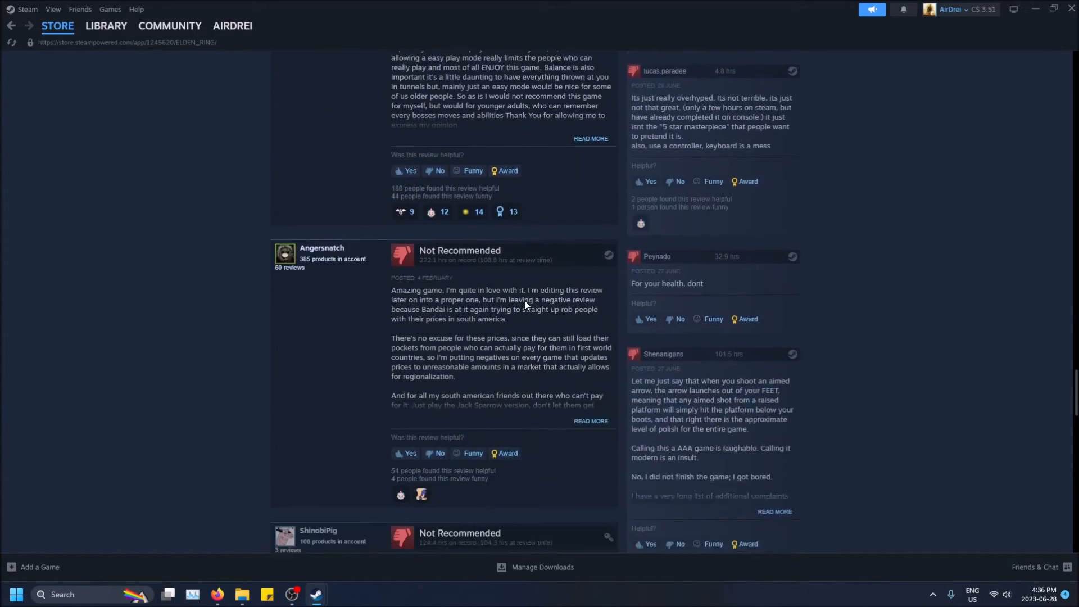
pyautogui.scroll(-3, 523, 308)
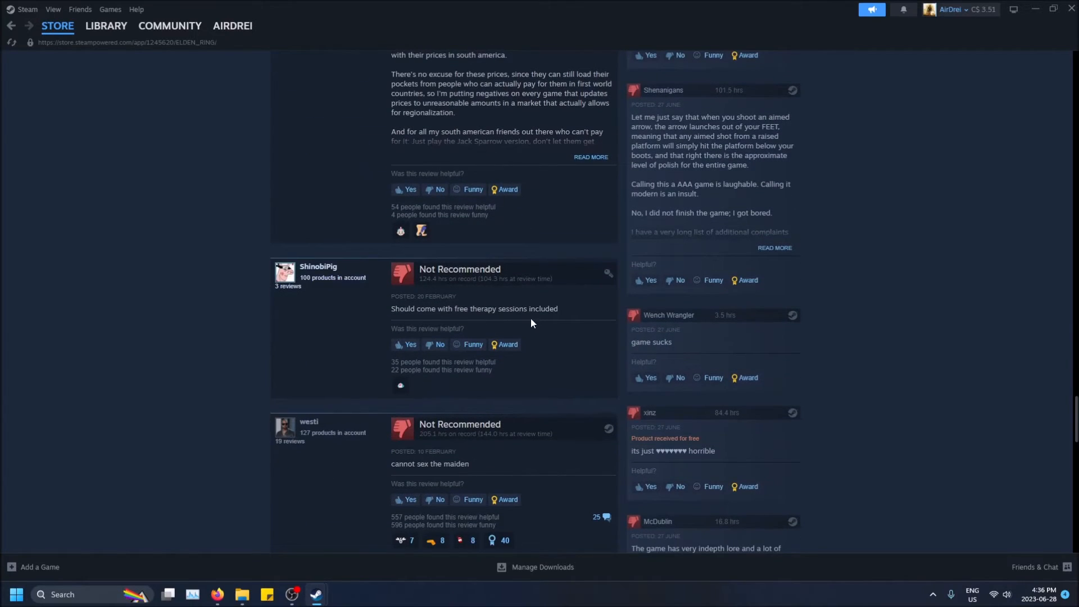
pyautogui.scroll(-3, 547, 313)
pyautogui.scroll(-3, 542, 325)
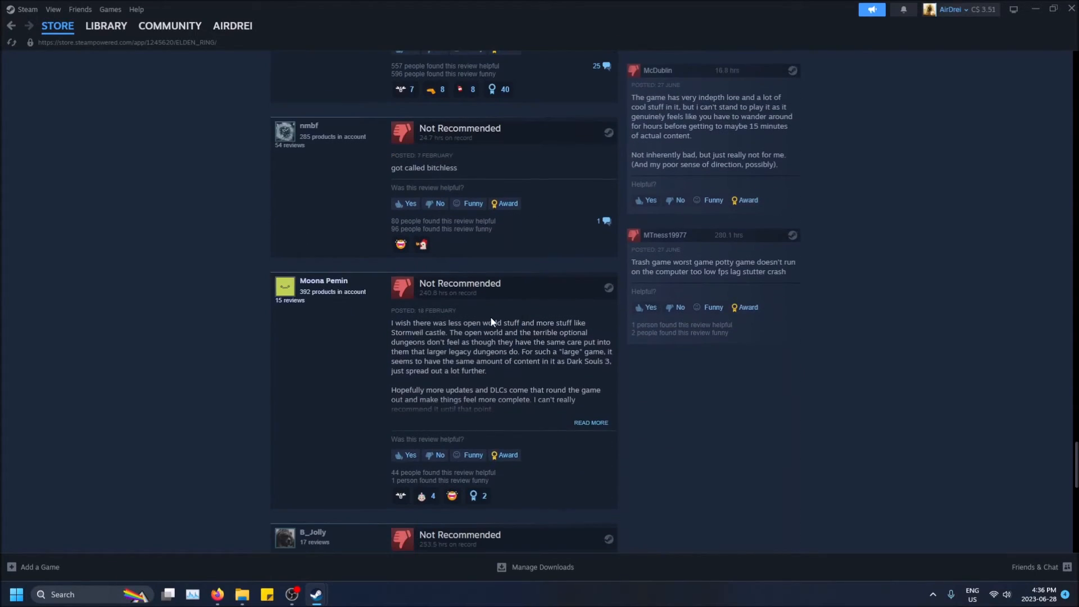
pyautogui.scroll(15, 507, 295)
pyautogui.scroll(15, 443, 200)
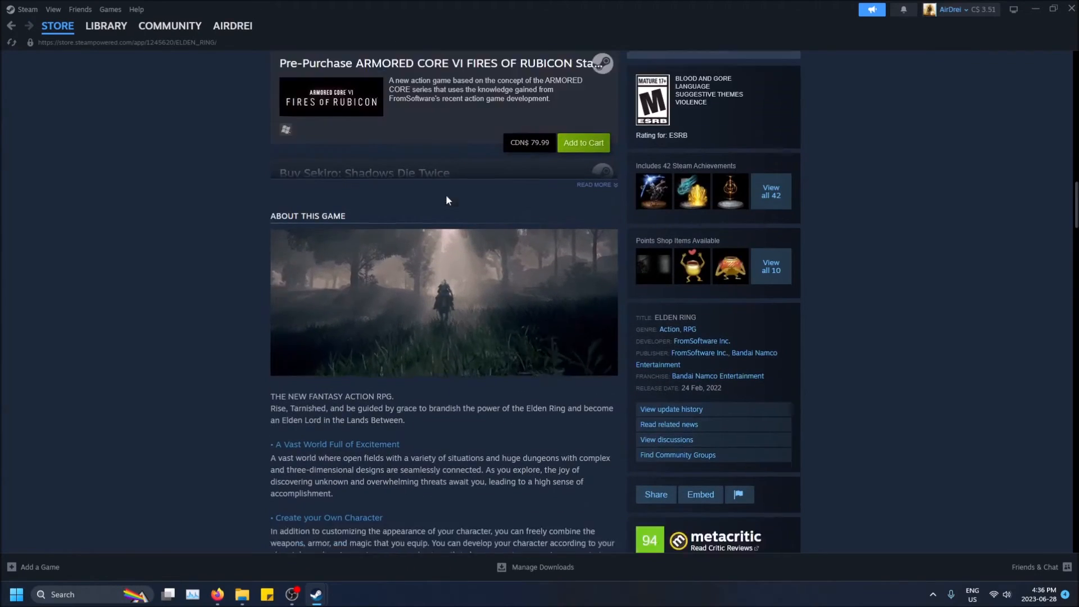
pyautogui.scroll(-10, 447, 195)
pyautogui.scroll(-3, 446, 202)
pyautogui.scroll(-3, 426, 252)
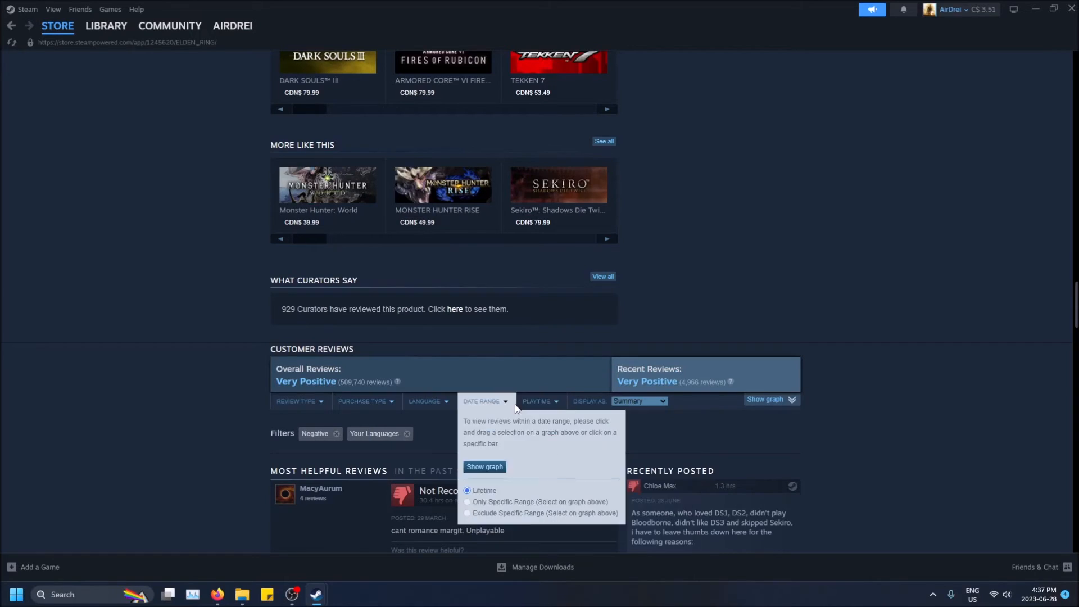
pyautogui.moveTo(538, 401)
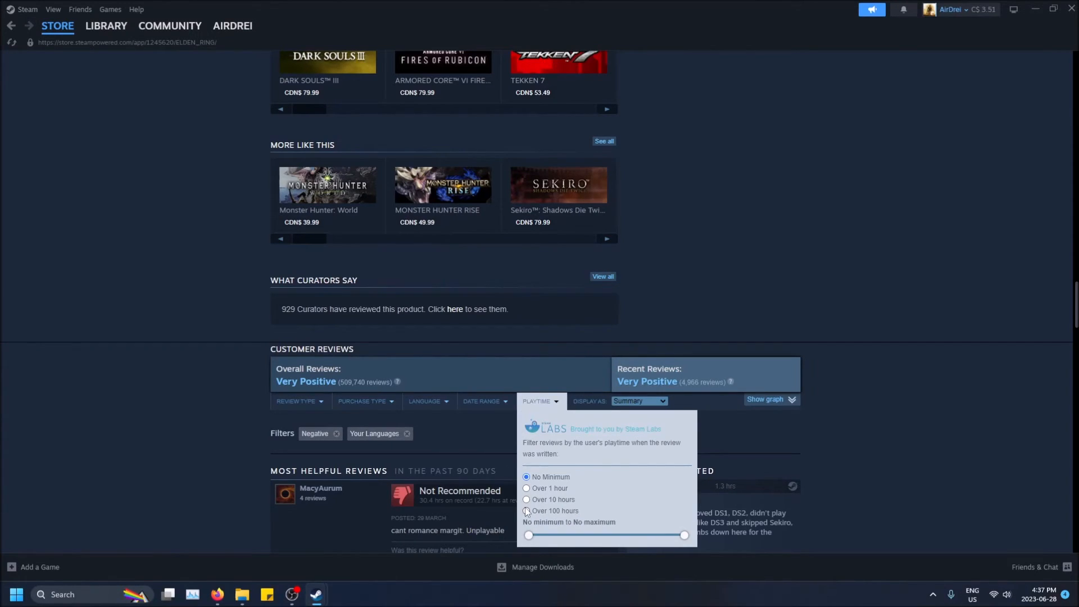
# - Restrict the negative reviews to players with over 100 hours of playtime
pyautogui.click(525, 512)
pyautogui.moveTo(299, 401)
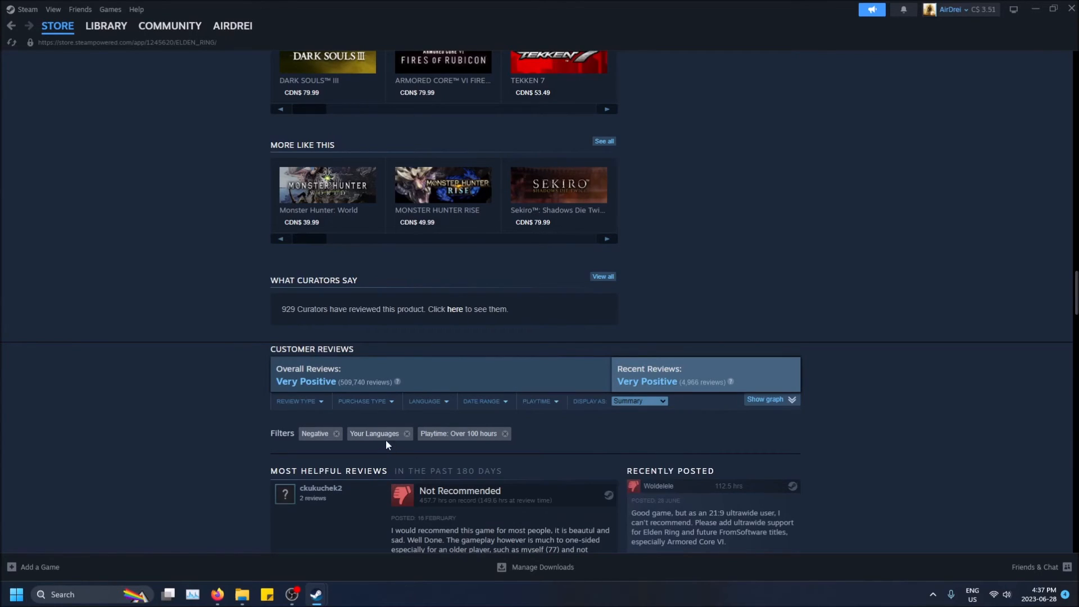
pyautogui.scroll(-3, 506, 422)
pyautogui.scroll(-3, 610, 412)
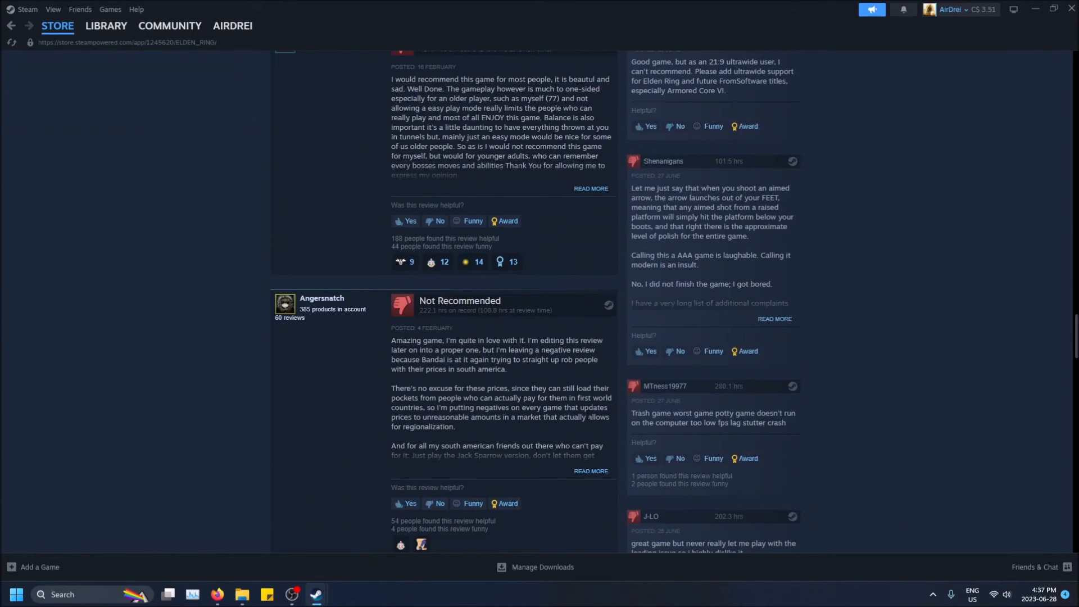